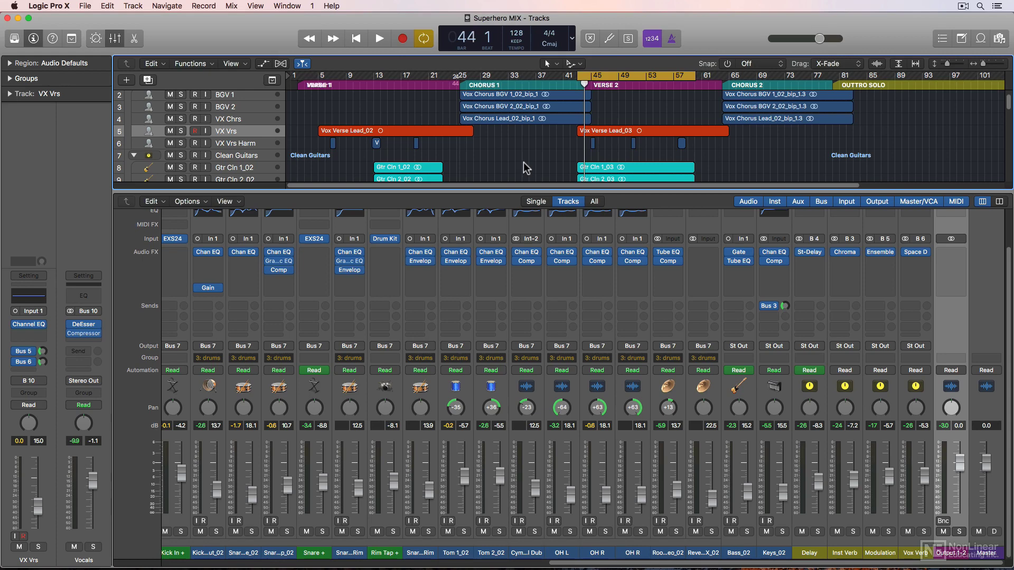
Start playback of the Superhero MIX project from around bar 43
key("space")
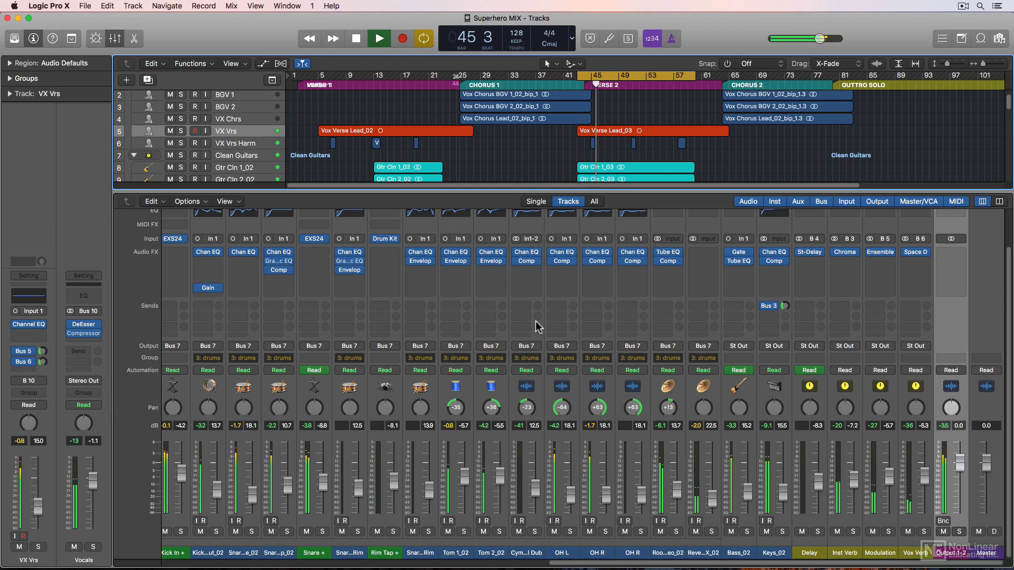
Scroll the Mixer left and stop playback at bar 52, beat 3
left_click_drag(547, 563, 183, 533)
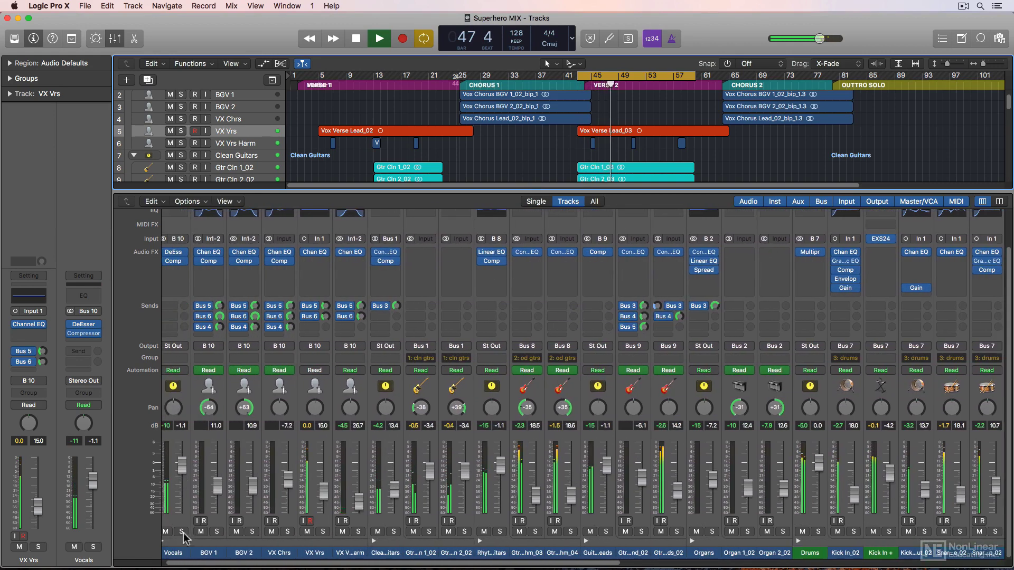
key("Tab")
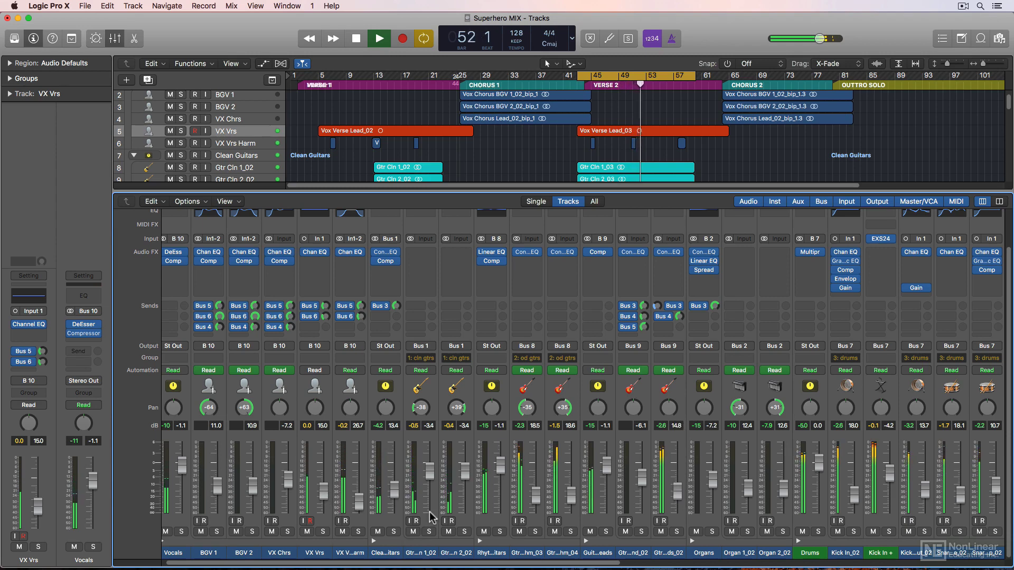
key("space")
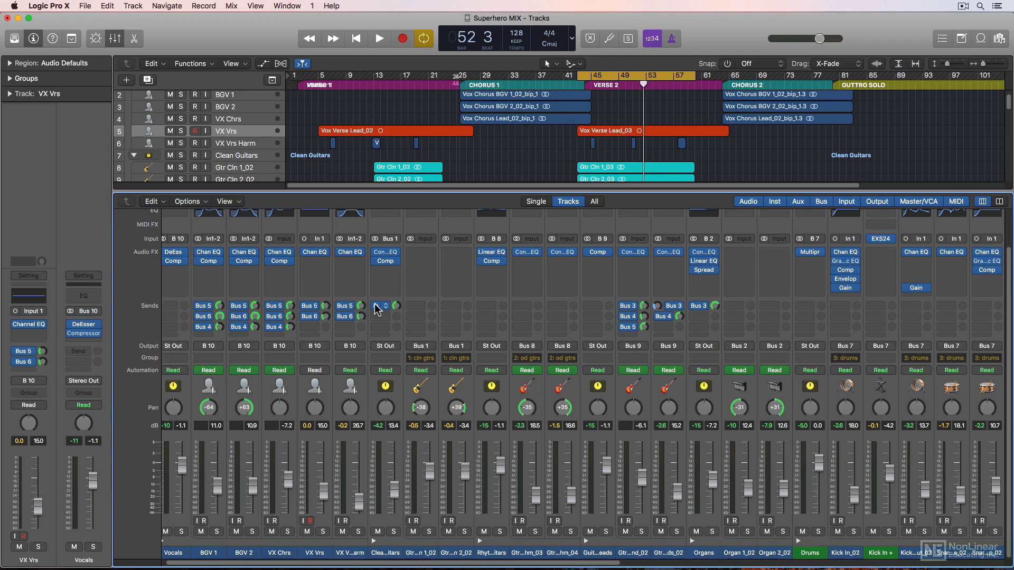
Toggle the Mixer and its separate window, then select strips BGV 1 through VX Vrs Harm
key("x")
key("x")
key("x")
key("x")
key("super+2")
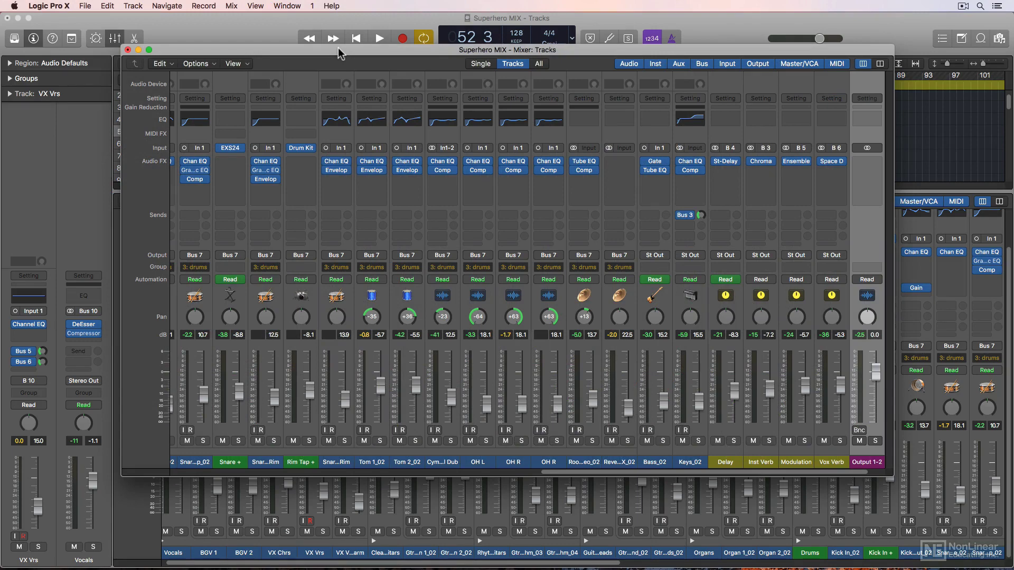
key("super+w")
left_click_drag(214, 553, 370, 561)
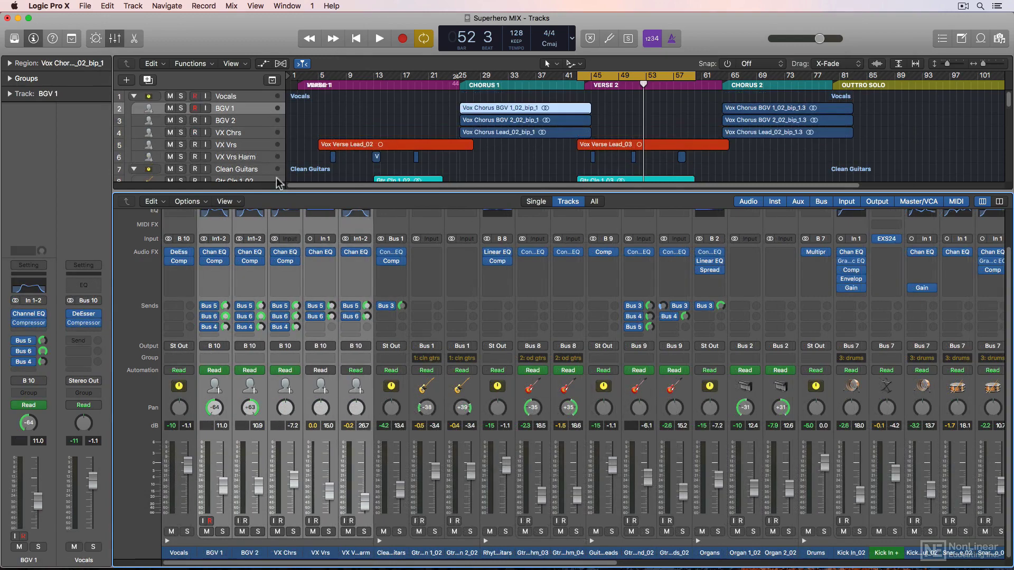
Select BGV 2, VX Chrs, VX Vrs and the vocal strips, ending with Rim Tap + selected
left_click(251, 120)
left_click(252, 133)
left_click(251, 145)
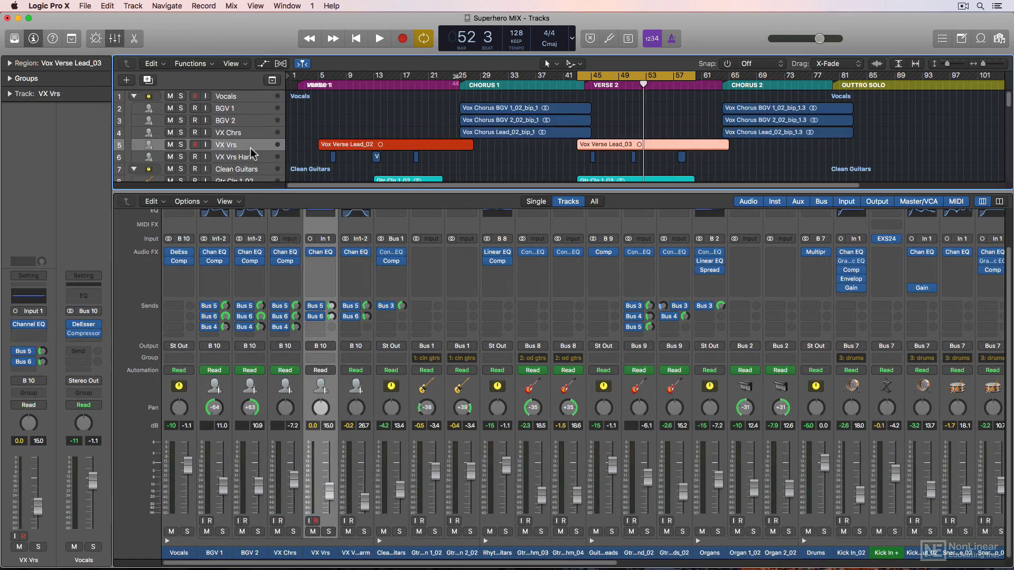
left_click_drag(214, 553, 980, 558)
left_click(654, 554)
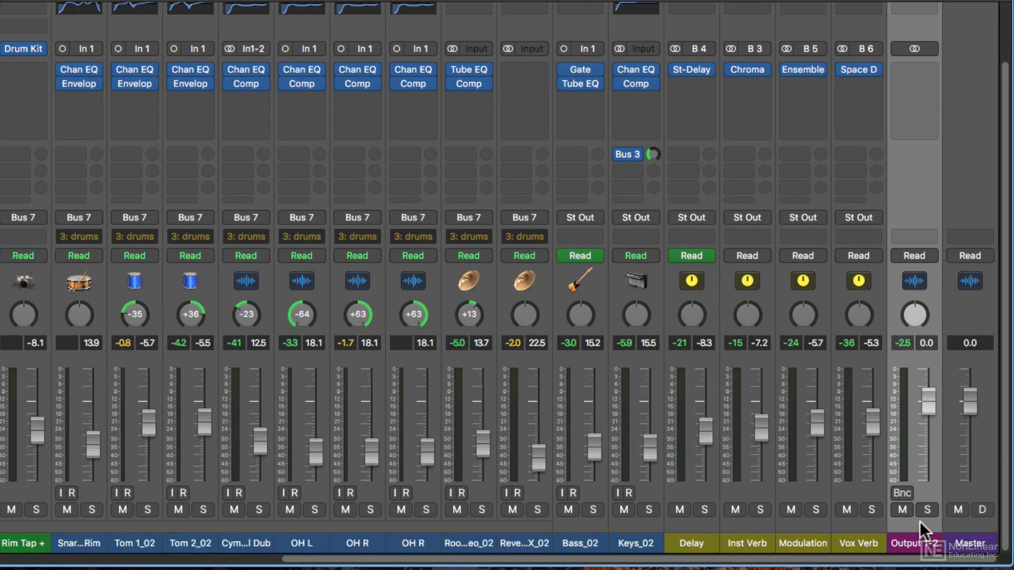
Switch between the Master and Output 1-2 strips, leaving the Master strip selected
left_click(976, 519)
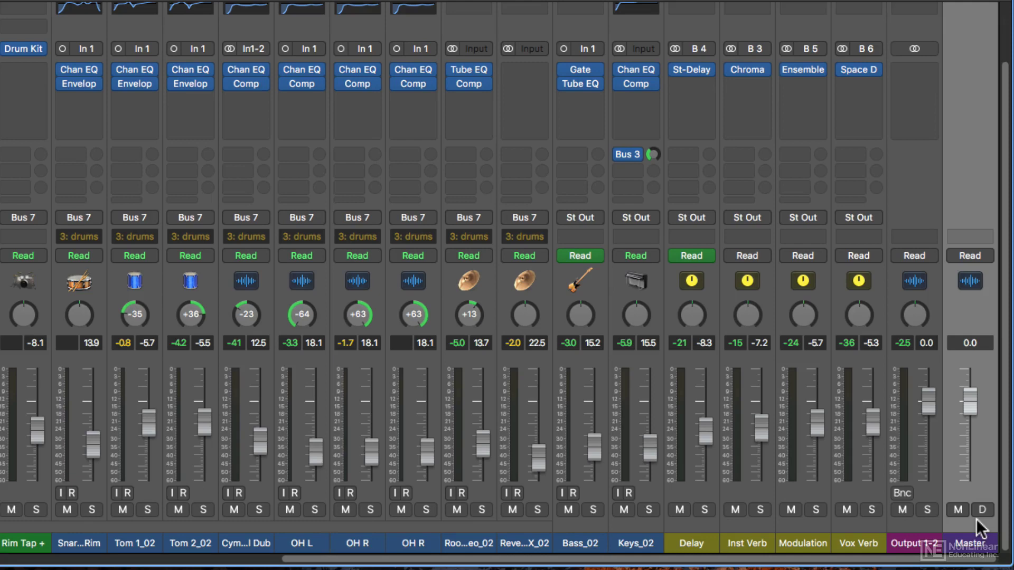
left_click(927, 523)
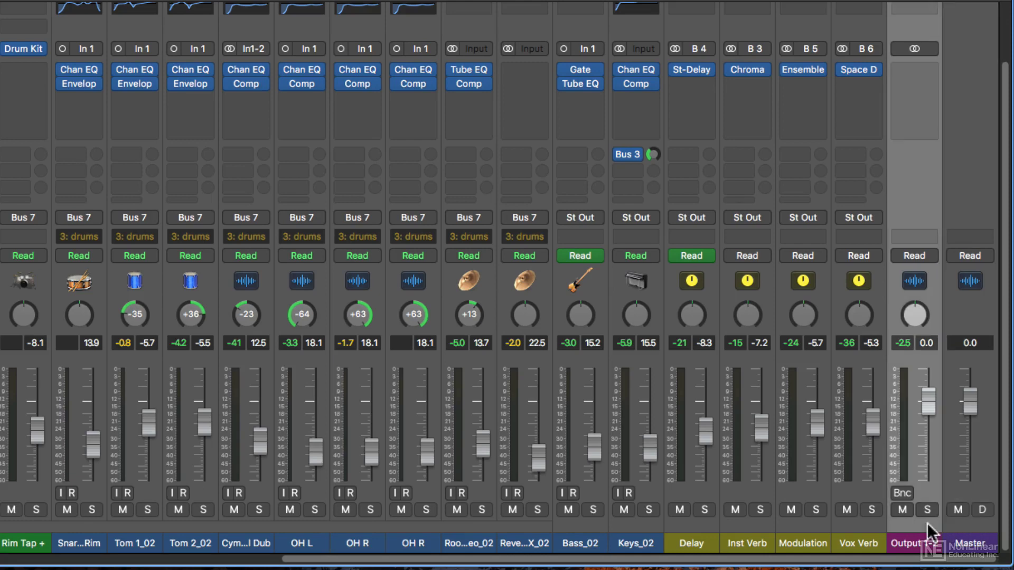
left_click(956, 523)
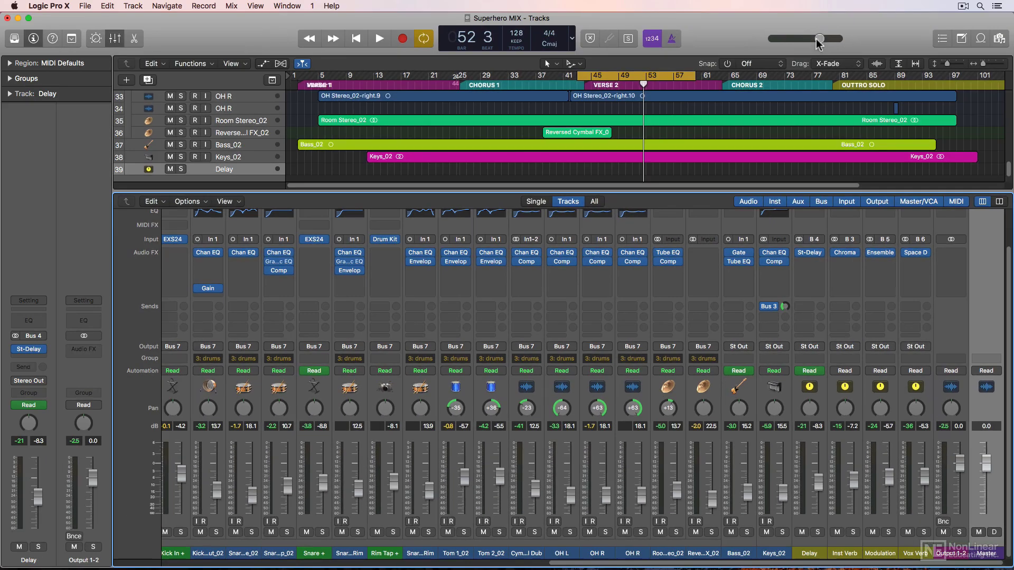
Try the master volume controls, reset the Master fader to 0.0, then set it to -3.1 dB
mouse_move(817, 38)
left_mouse_down()
mouse_move(774, 38)
mouse_move(829, 38)
mouse_move(779, 38)
mouse_move(819, 38)
left_mouse_up()
left_click_drag(986, 464, 985, 491)
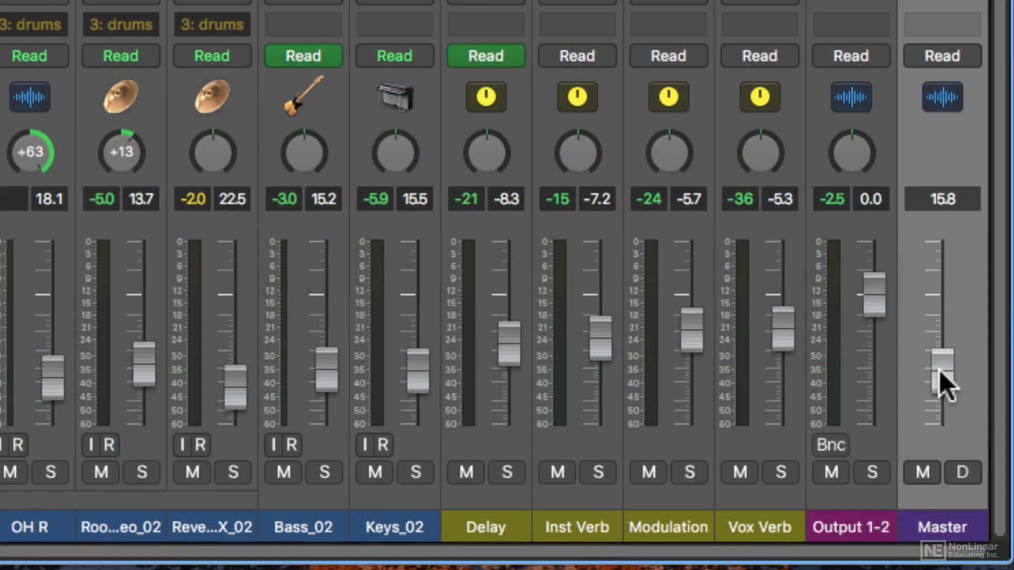
left_click(940, 369, "alt")
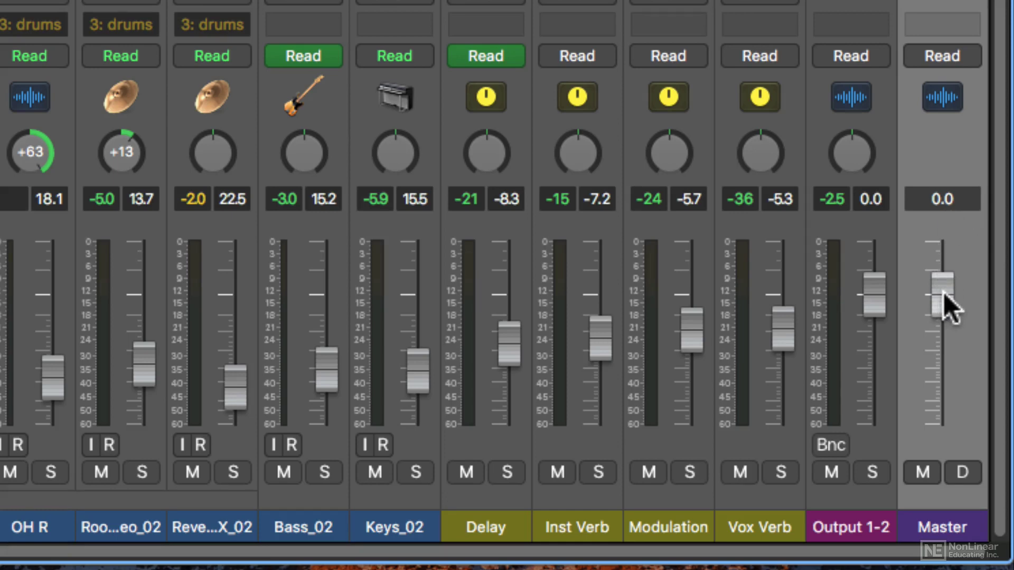
left_click_drag(944, 292, 943, 313)
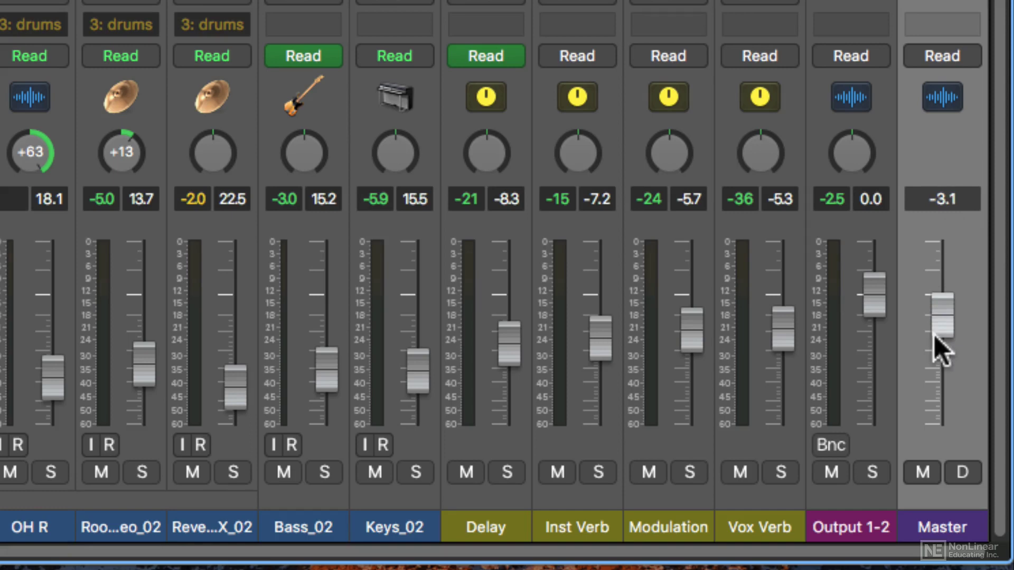
Reset the Master fader to 0.0 dB and play the song to show drum peak levels
left_click(933, 335, "alt")
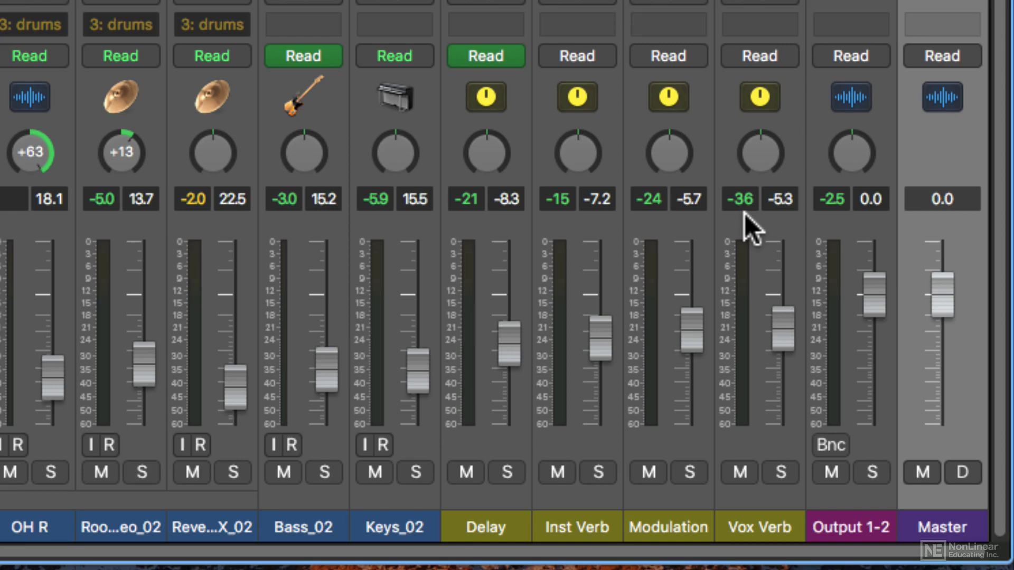
key("space")
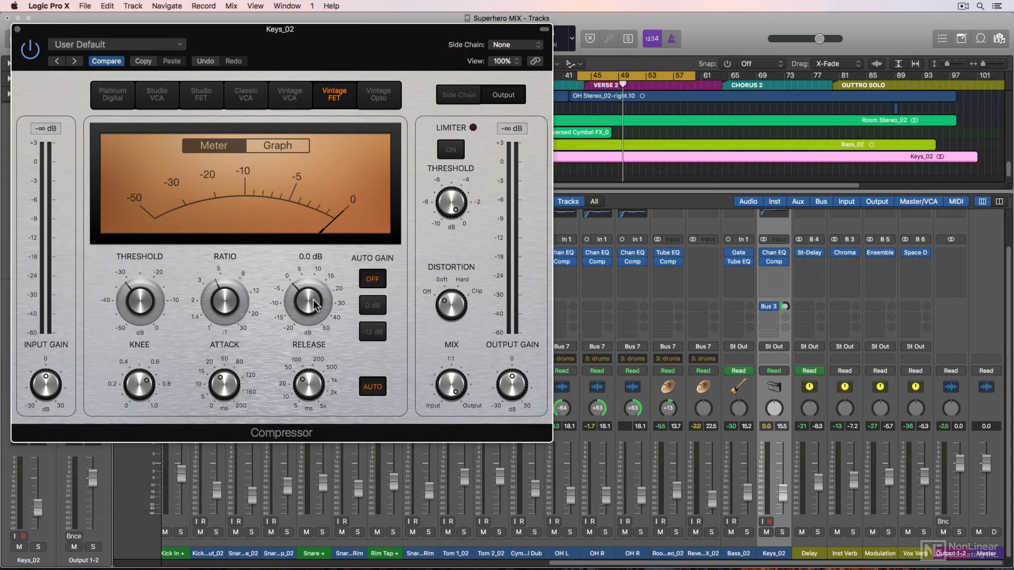
Raise the Keys_02 compressor Make Up to about +20 dB and play the mix
left_click_drag(315, 305, 318, 242)
key("space")
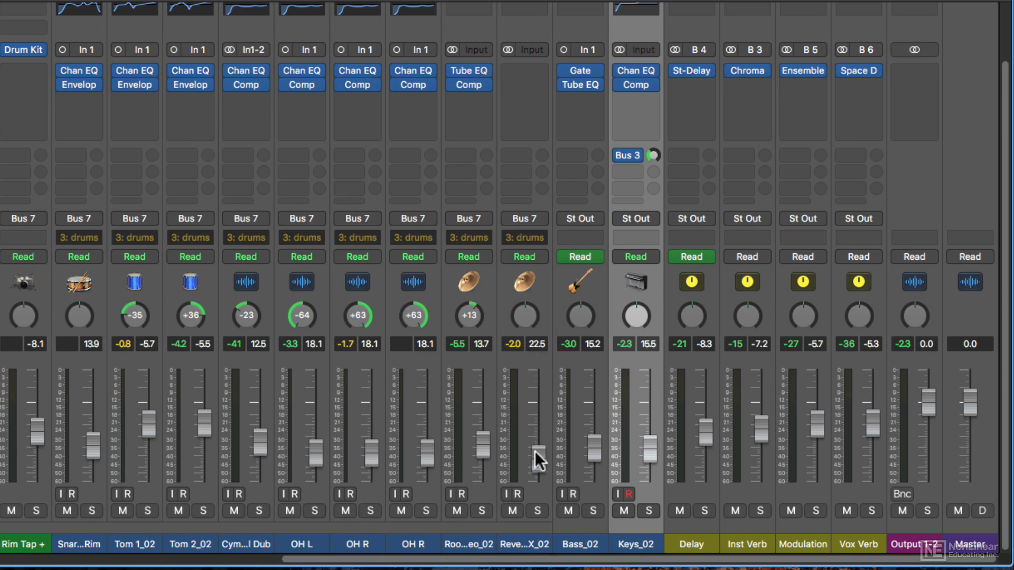
Raise the reversed cymbal channel's level, playing the song and nudging it up further
mouse_move(535, 451)
left_mouse_down()
mouse_move(543, 367)
mouse_move(539, 445)
left_mouse_up()
key("space")
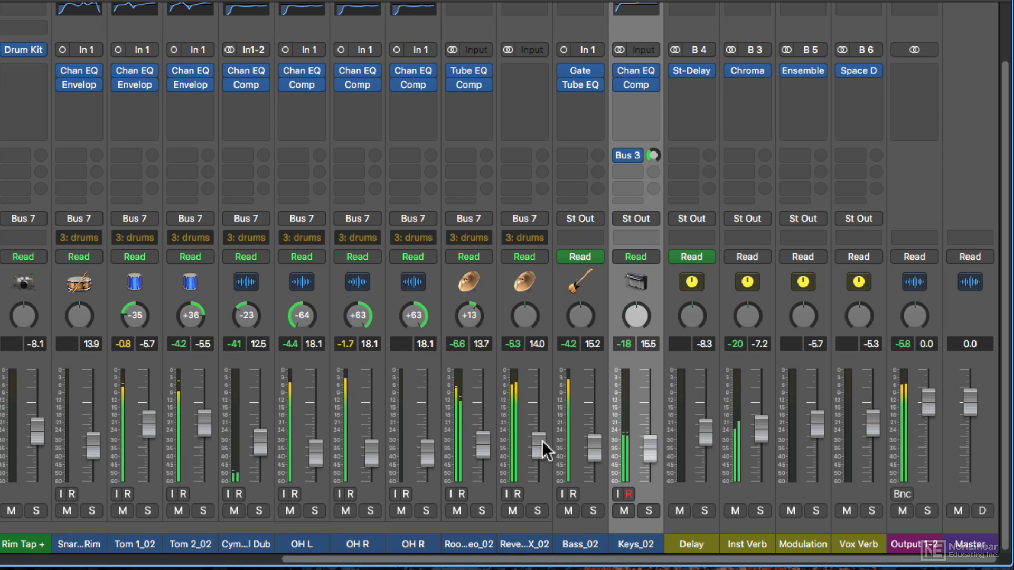
mouse_move(543, 441)
left_mouse_down()
mouse_move(544, 426)
mouse_move(544, 438)
left_mouse_up()
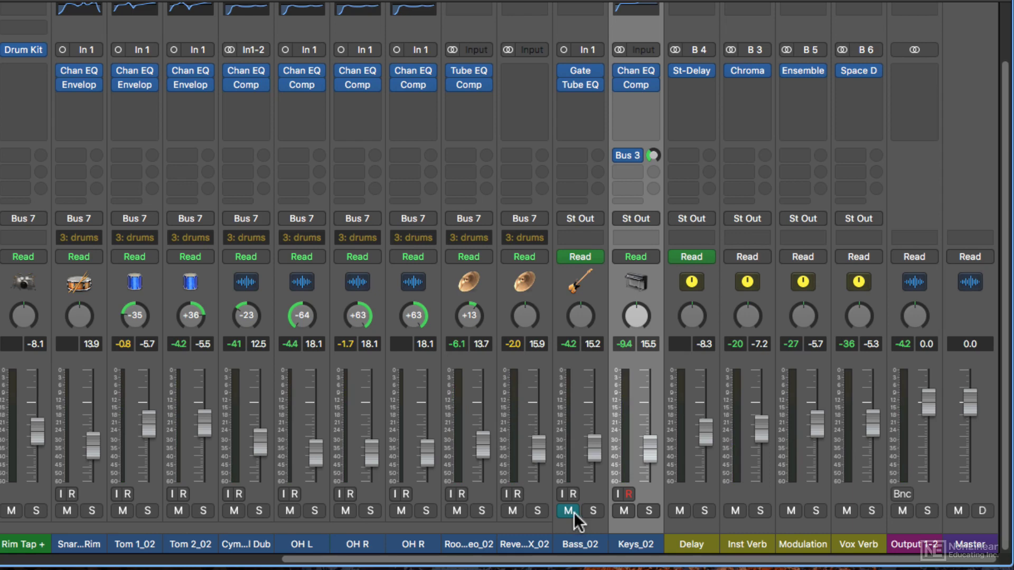
Solo Bass_02 and play, raising its volume and then undoing the change
left_click(593, 511)
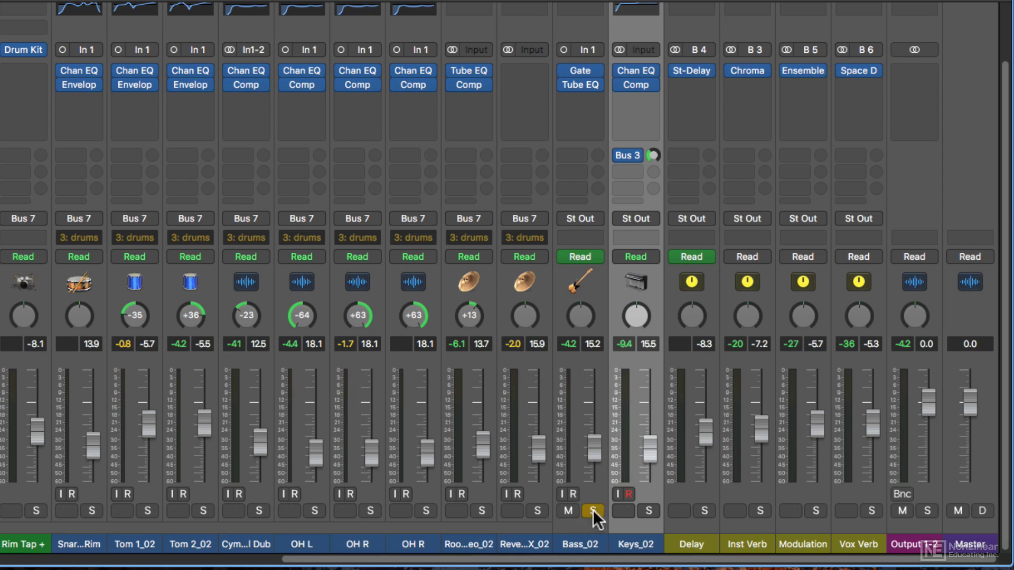
key("space")
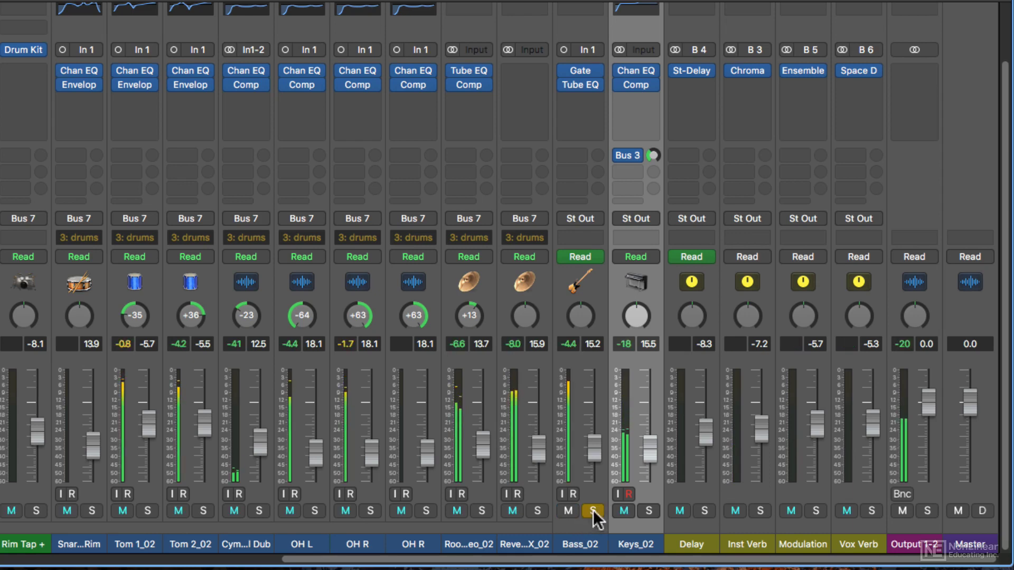
left_click_drag(597, 454, 602, 434)
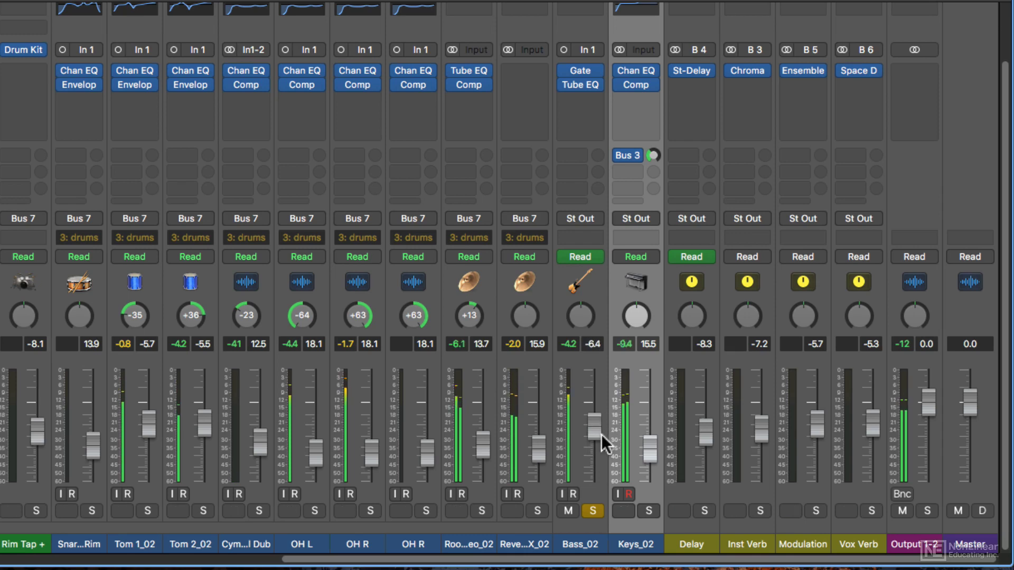
key("super+z")
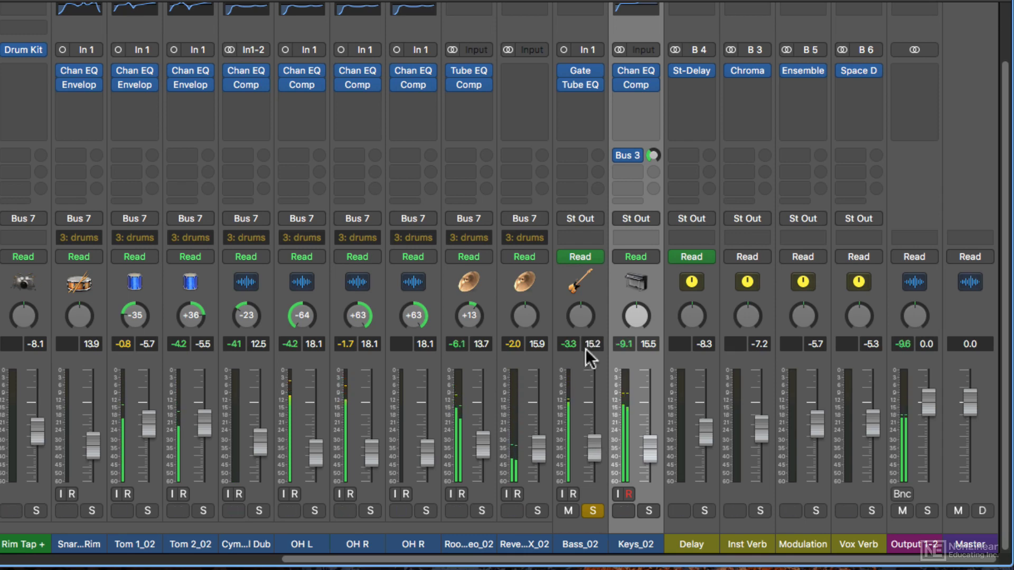
Swing Bass_02's pan left and right, then reset it to centre
left_click_drag(583, 317, 583, 370)
mouse_move(583, 317)
left_mouse_down()
mouse_move(583, 267)
mouse_move(584, 328)
mouse_move(587, 286)
mouse_move(588, 316)
left_mouse_up()
left_click(587, 315, "alt")
left_click(591, 445, "alt")
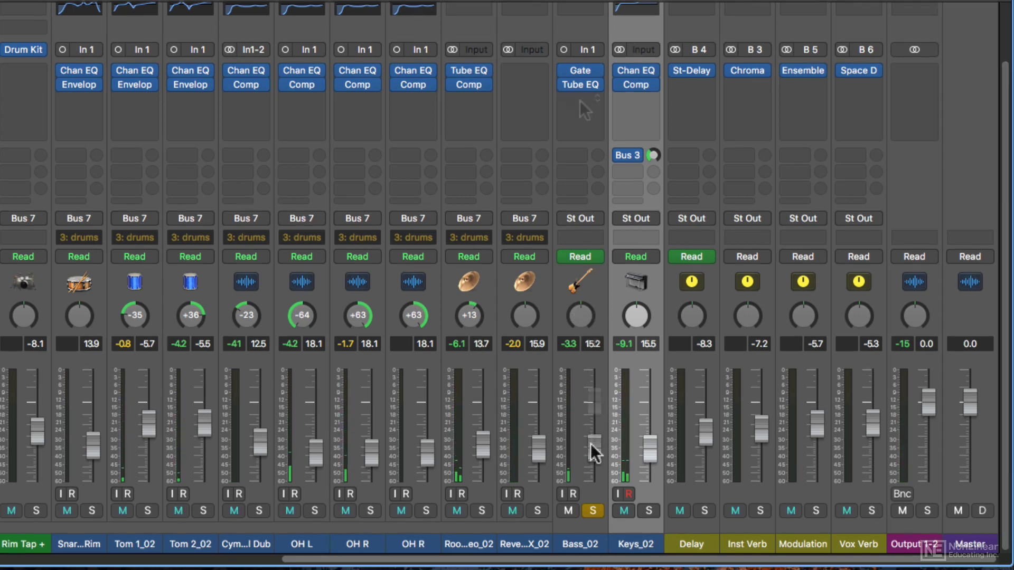
Open Bass_02's Gate and Tube EQ, bypass the Tube EQ, then remove it with No Plug-in
left_click(591, 85)
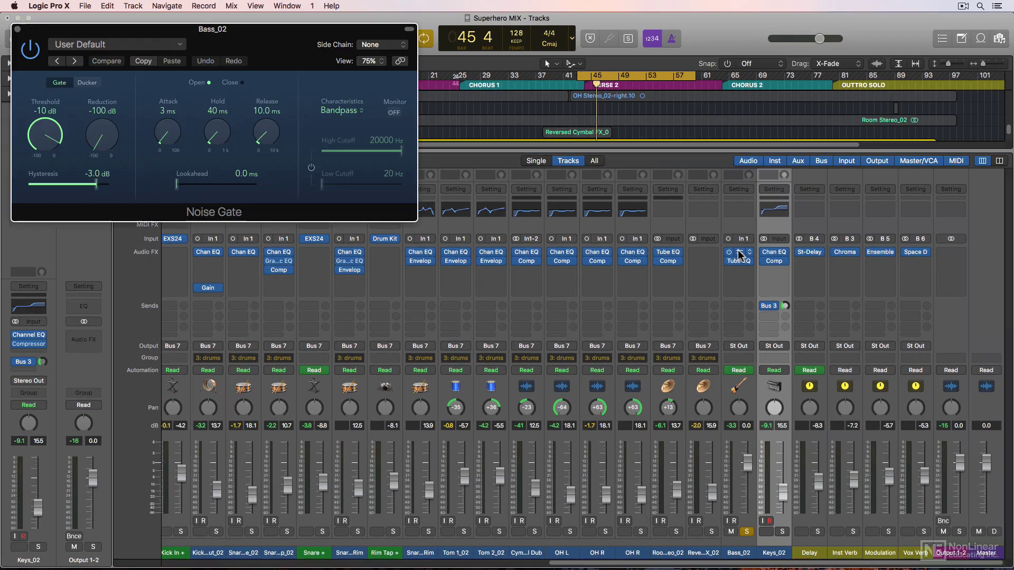
left_click(628, 133)
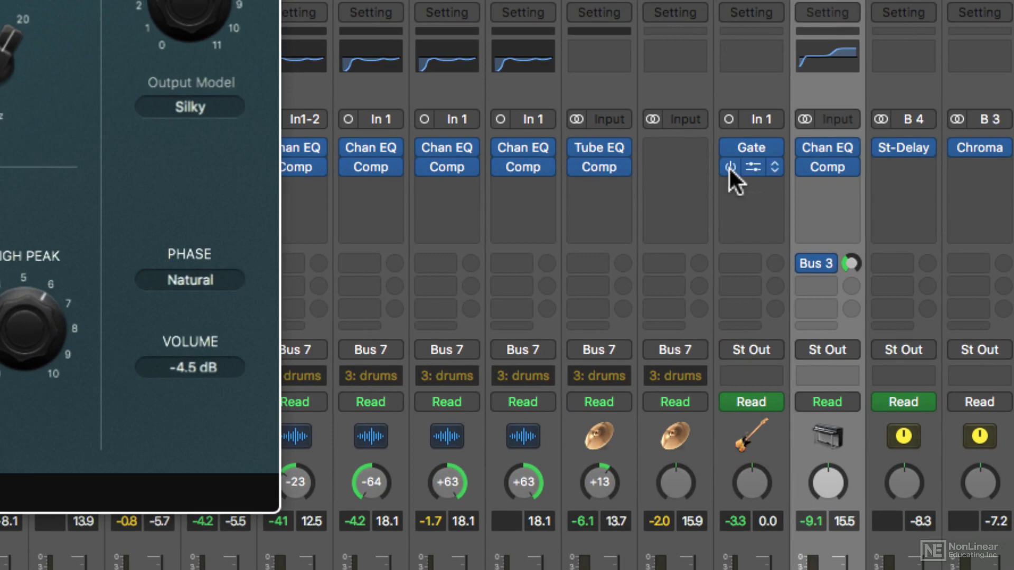
left_click(728, 167)
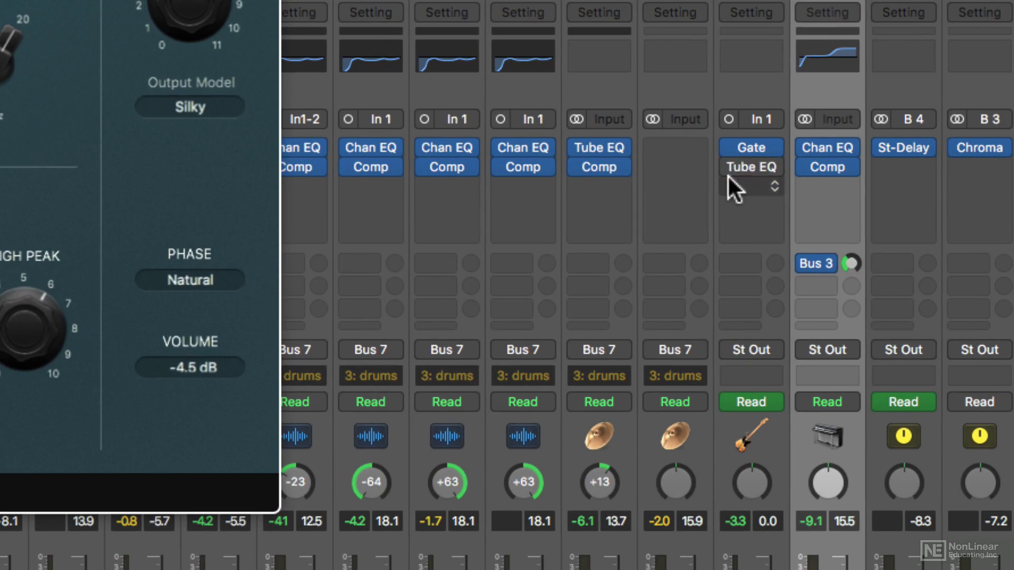
left_click(773, 166)
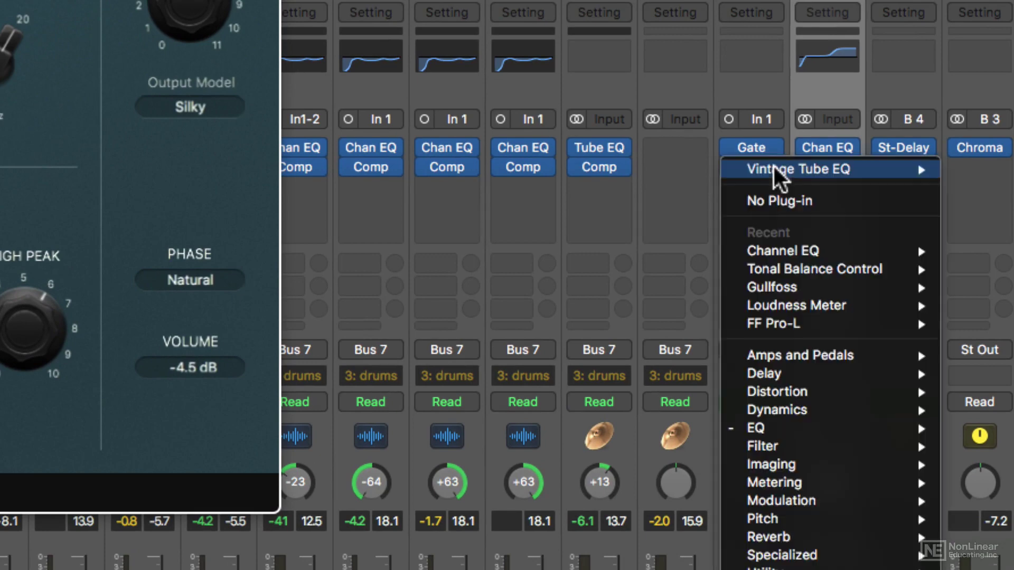
left_click(844, 201)
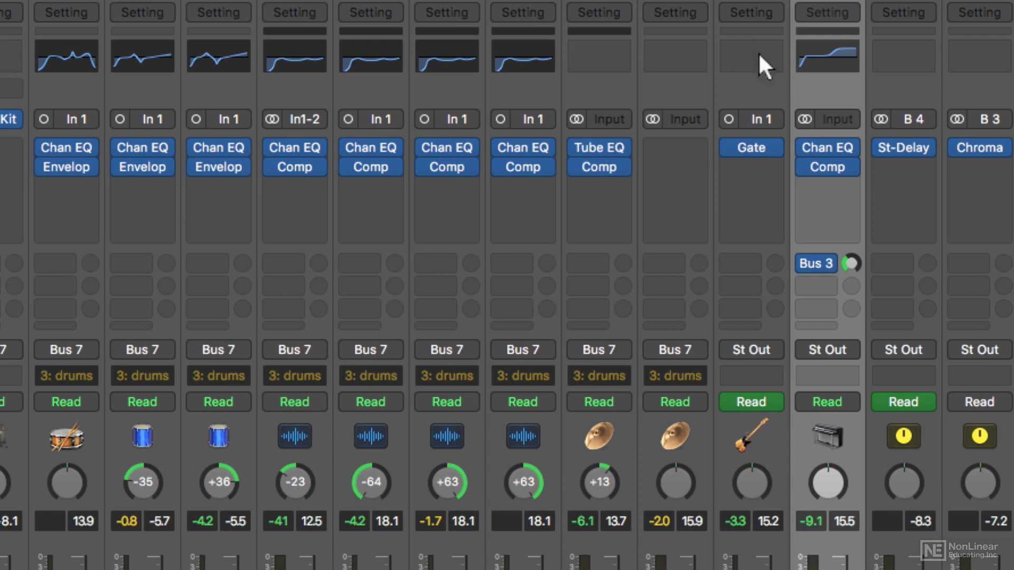
Insert a Channel EQ on Bass_02, boosting 7500 Hz by 14 dB and 750 Hz by +5 dB
left_click(759, 52)
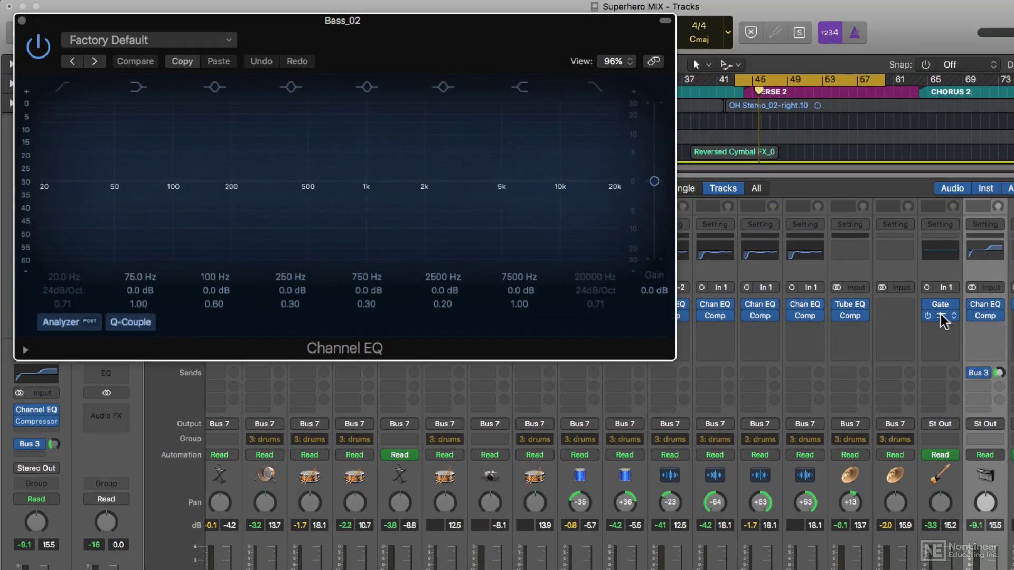
left_click_drag(520, 291, 519, 264)
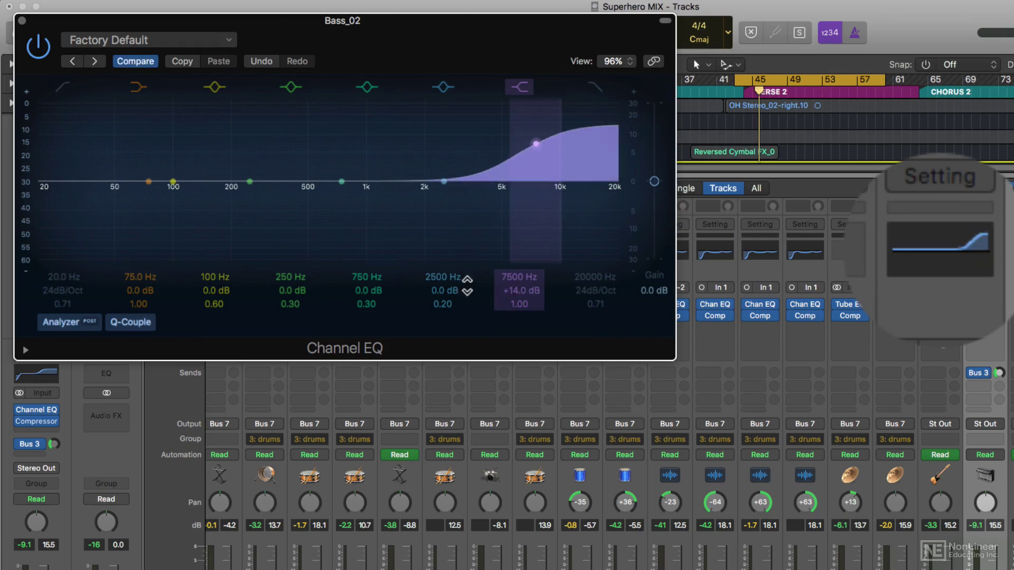
scroll(366, 290, "up", 5)
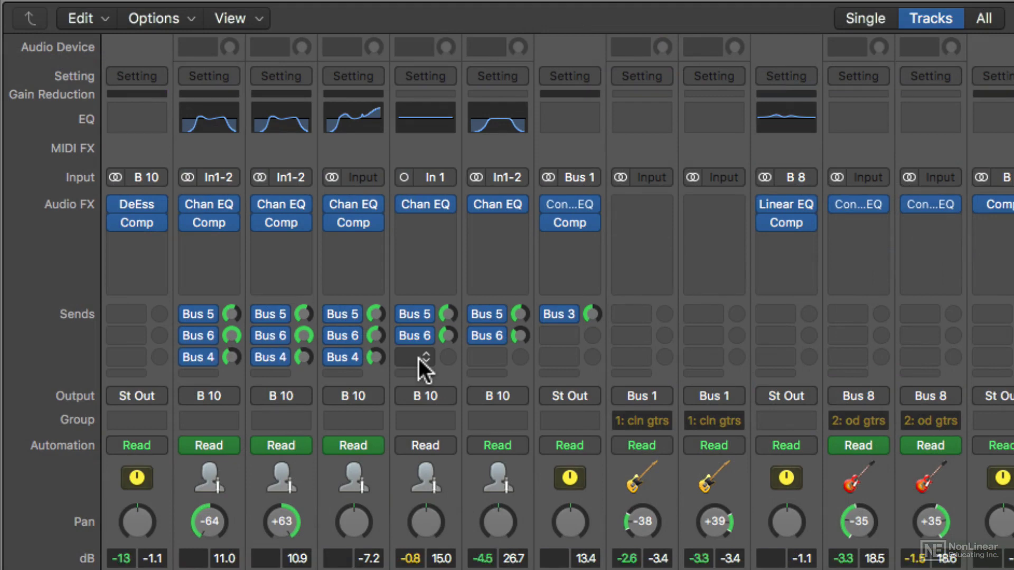
Turn the In 1 channel's Bus 6 and Bus 5 sends down to -∞
left_click_drag(448, 336, 451, 463)
left_click_drag(448, 315, 455, 468)
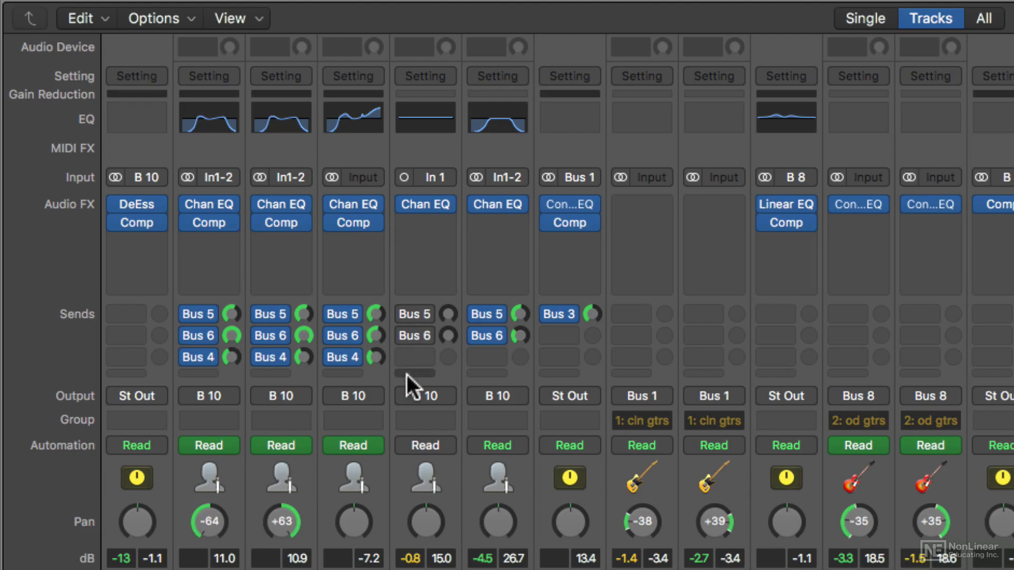
Review the In 1 channel's input source choices without changing anything
left_click(451, 177)
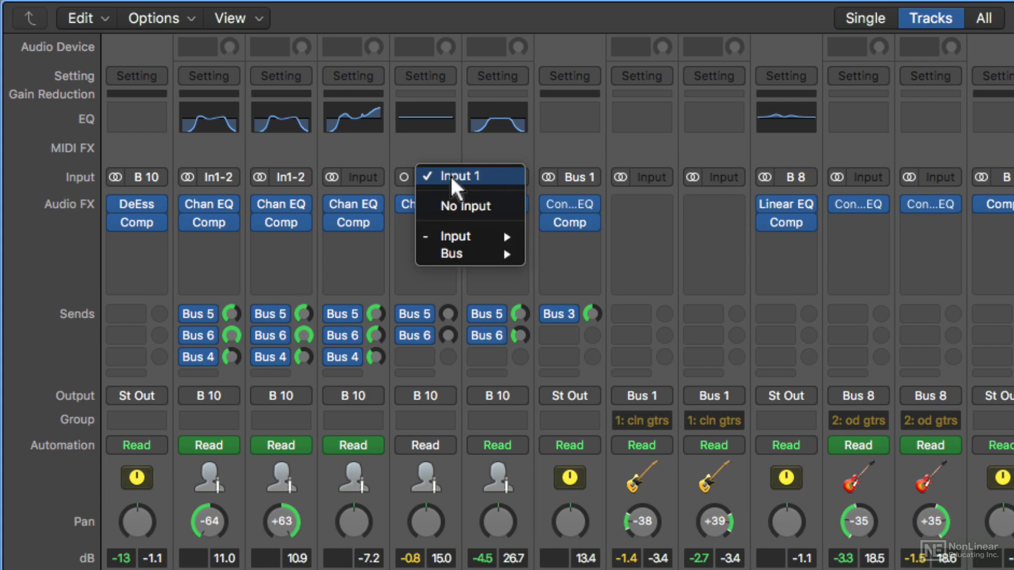
mouse_move(479, 235)
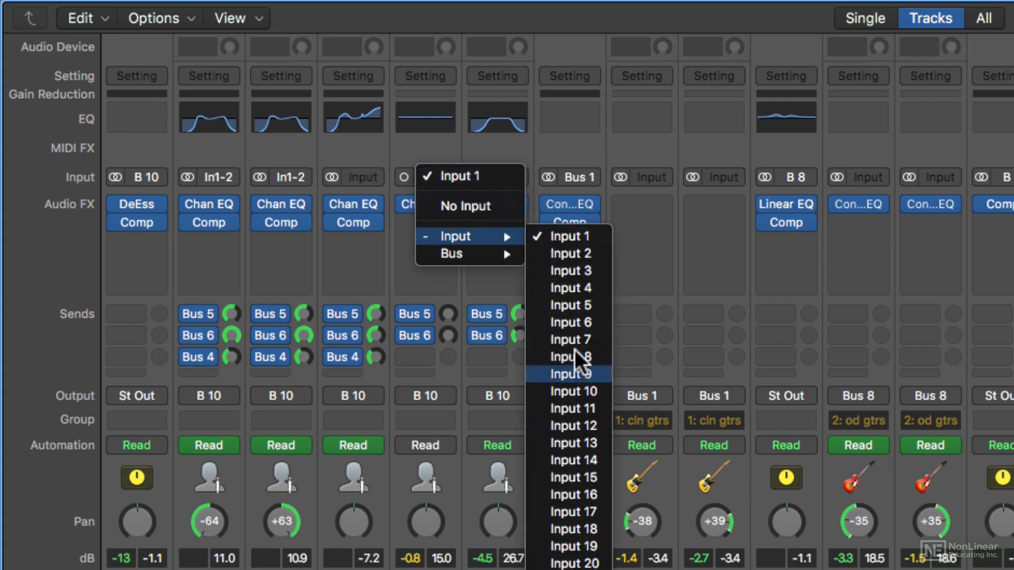
left_click(529, 167)
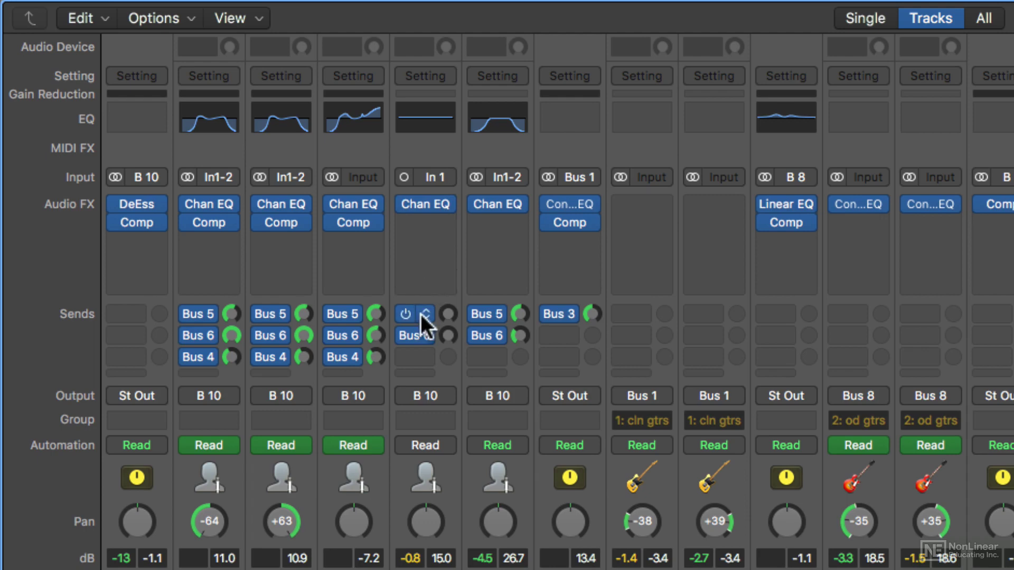
Raise In 1's Bus 5 send to about -9.6 dB and Bus 6 send to -15.0 dB
left_click_drag(447, 315, 468, 227)
left_click_drag(450, 339, 454, 314)
scroll(557, 302, "right", 10)
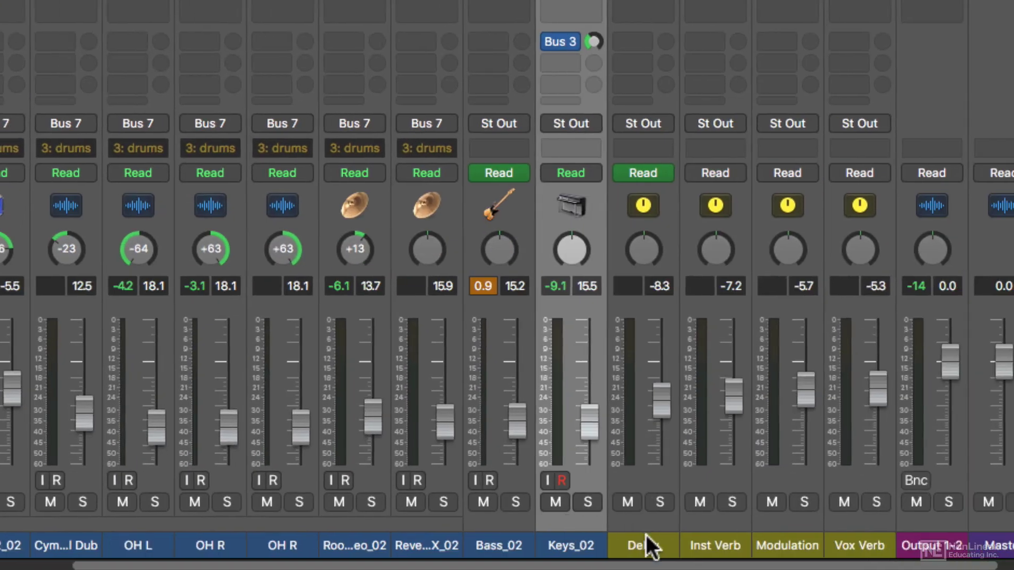
Select the Delay through Vox Verb aux return strips as one group
left_click(646, 534)
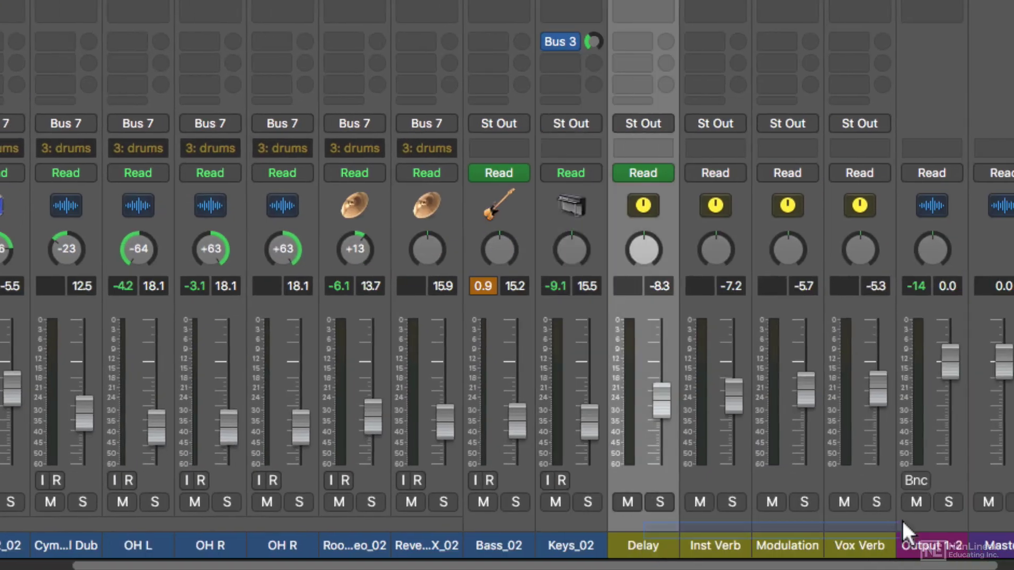
left_click(894, 534, "shift")
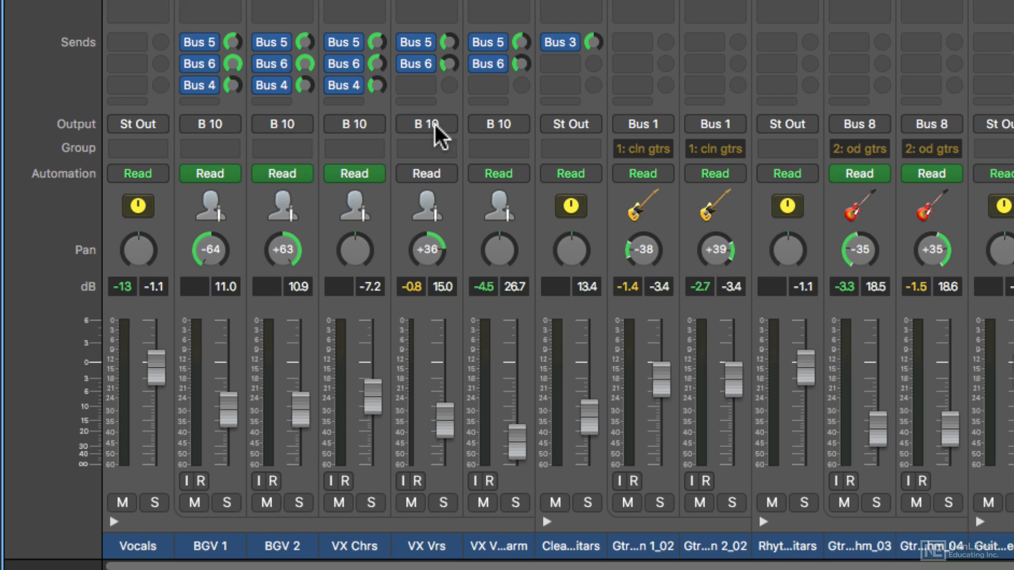
left_click(434, 127)
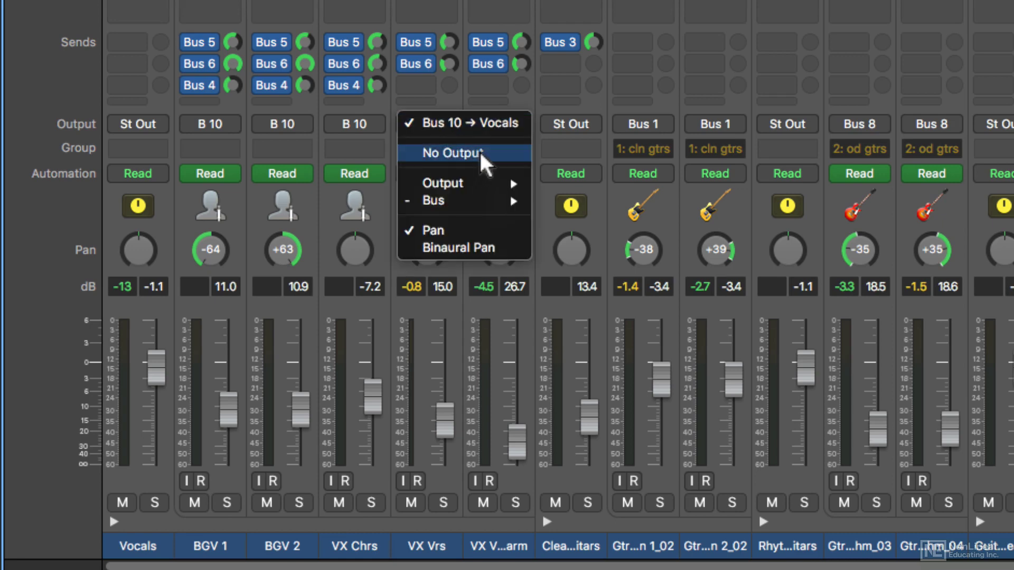
mouse_move(486, 184)
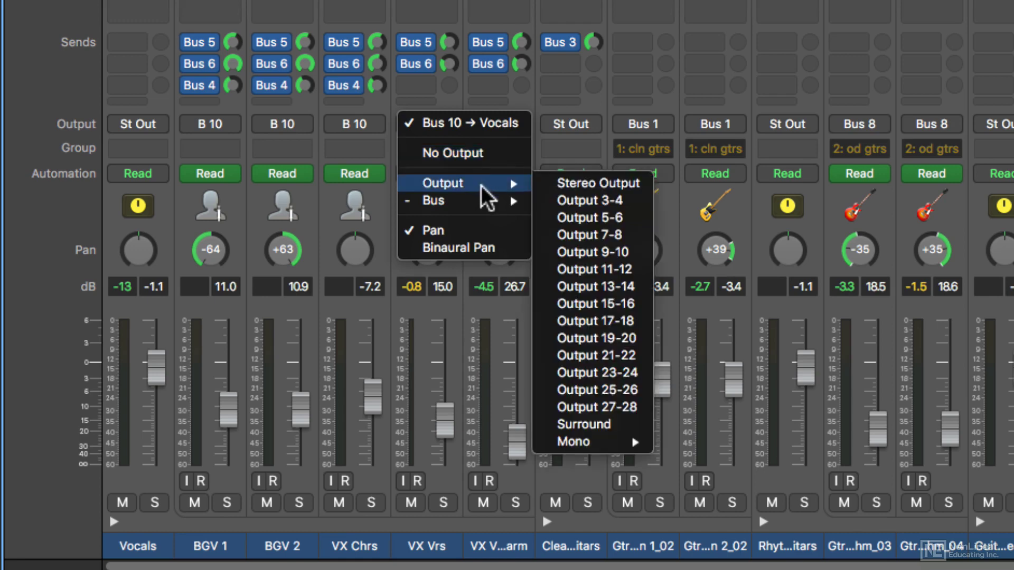
left_click(563, 185)
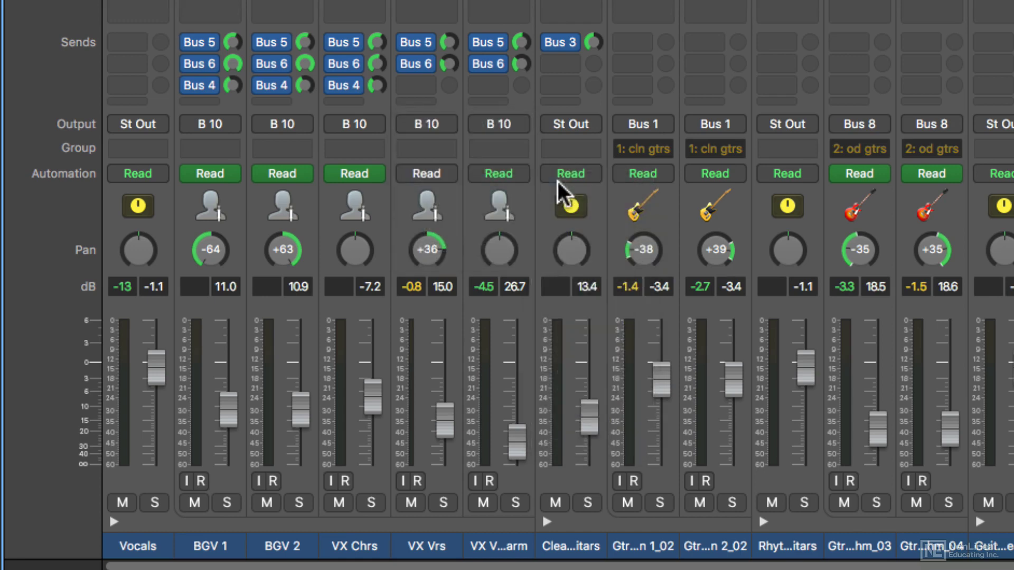